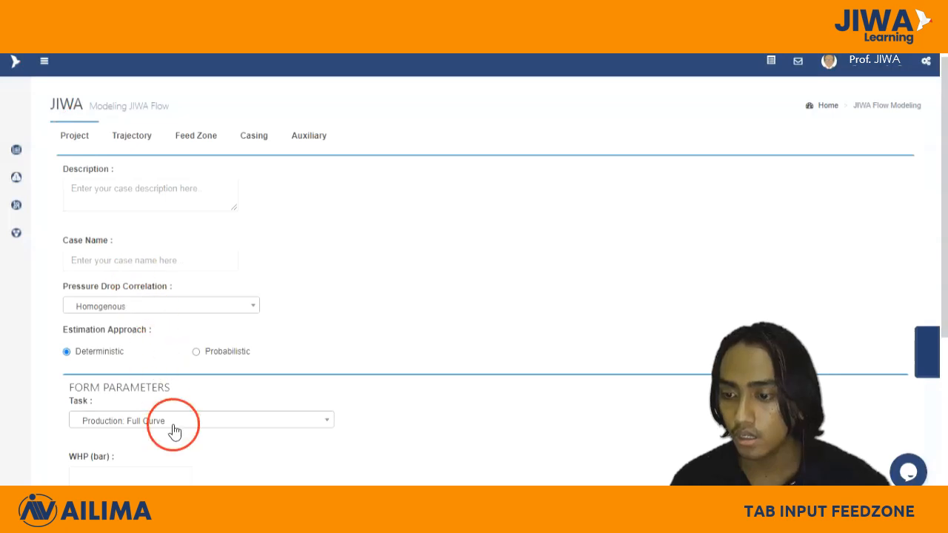
Set the project task to Injection: Flow Rate Specified, check the Feed Zone form, and return to the project settings
left_click(173, 426)
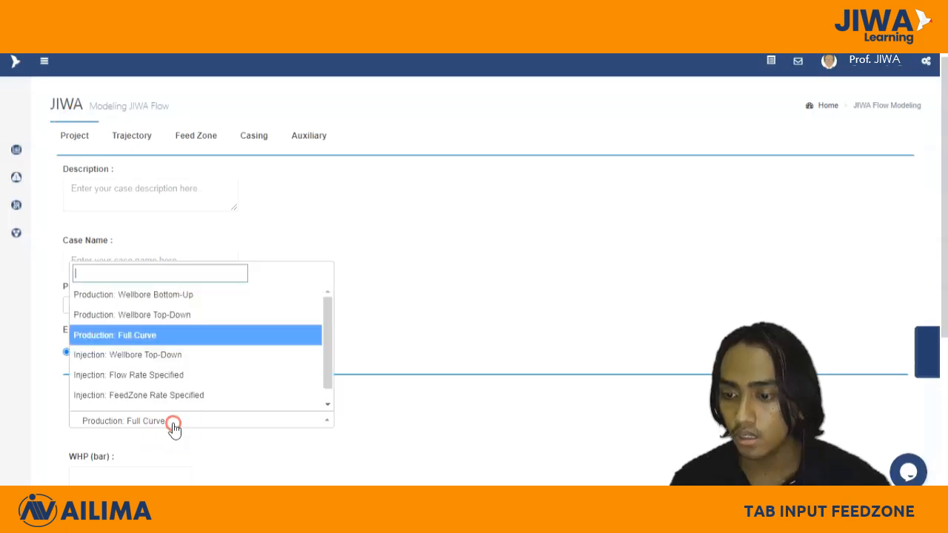
left_click(222, 376)
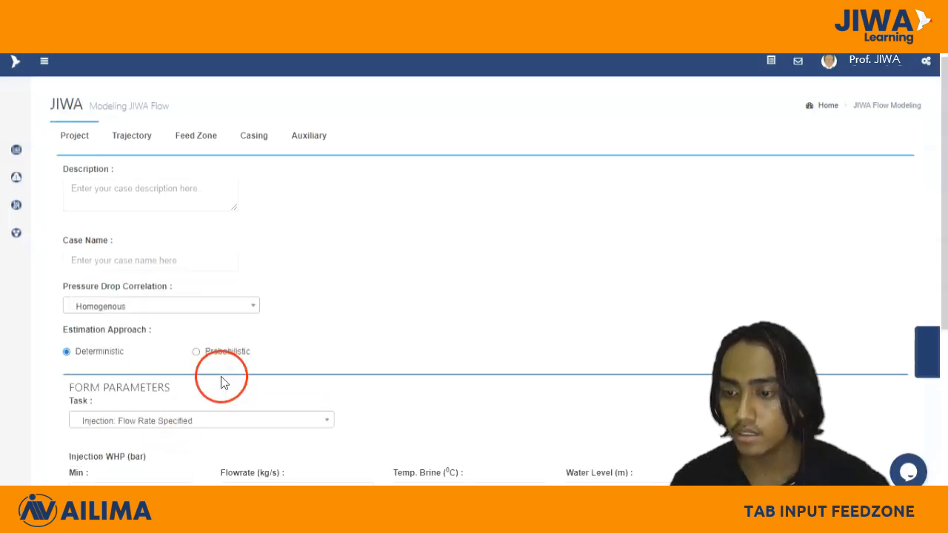
left_click(186, 141)
left_click(75, 139)
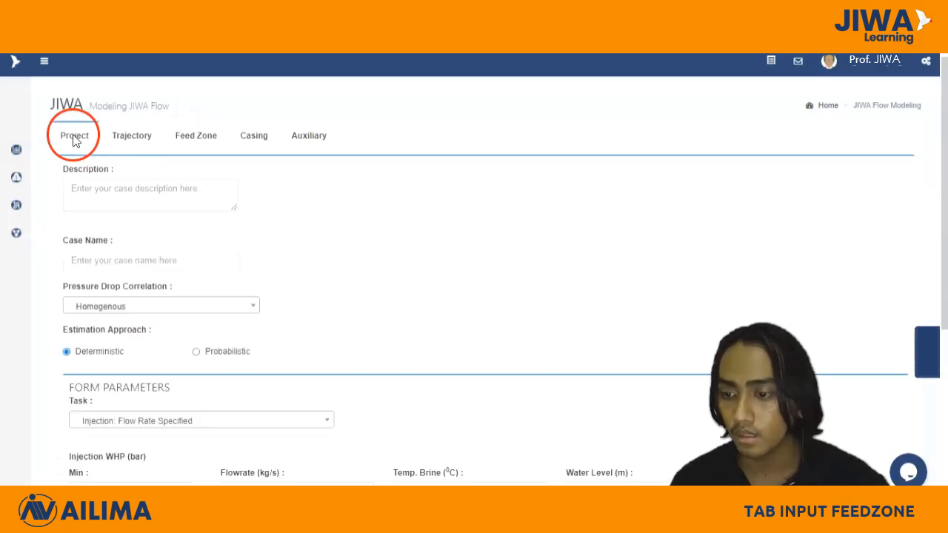
Set the project task to Injection: Full Curve and view the matching Feed Zone input form
left_click(135, 421)
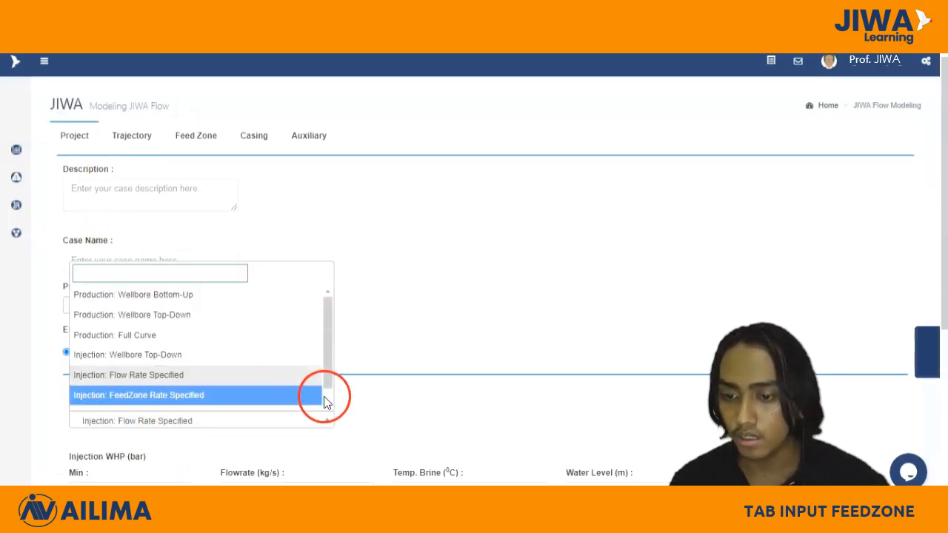
scroll(323, 399, "down", 1)
left_click(264, 401)
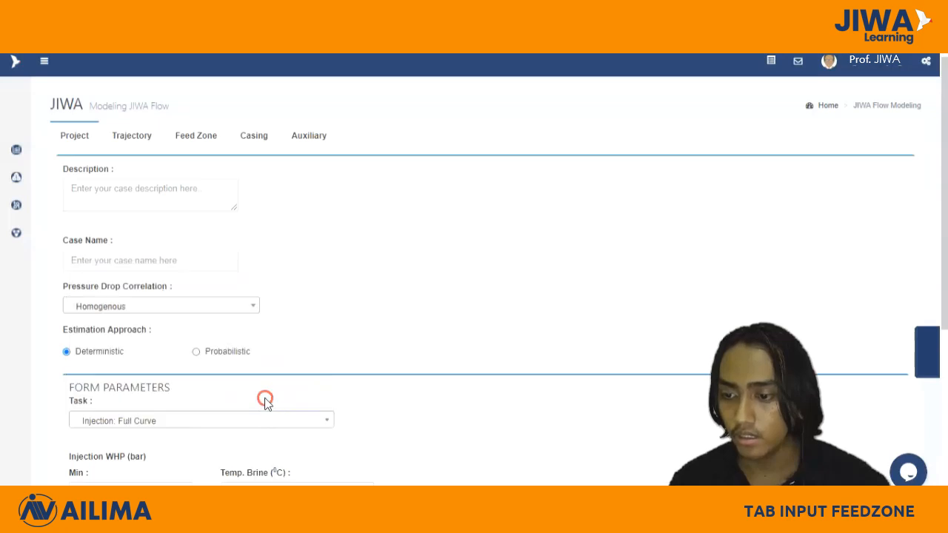
left_click(221, 134)
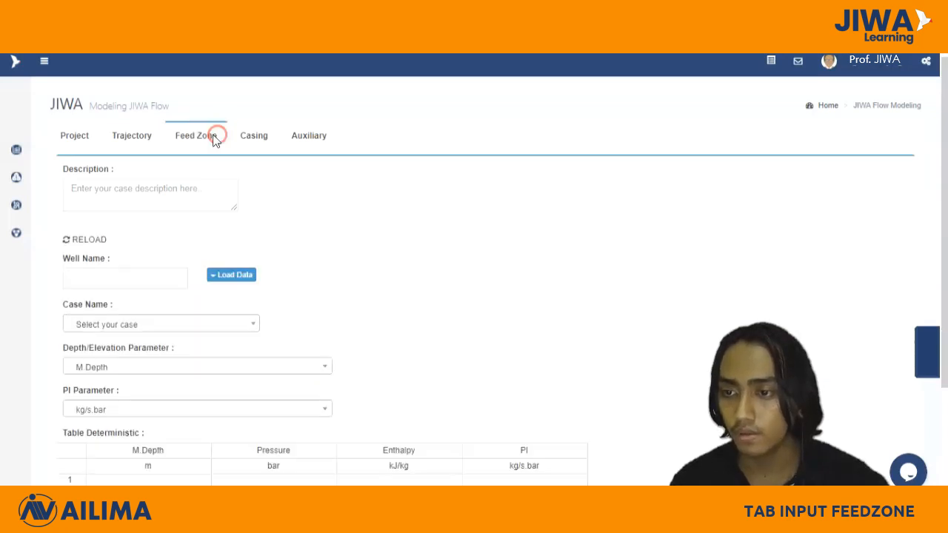
Set the project task to Injection: FeedZone Rate Specified and examine the Feed Zone table's columns
left_click(79, 127)
left_click(146, 393)
left_click(155, 422)
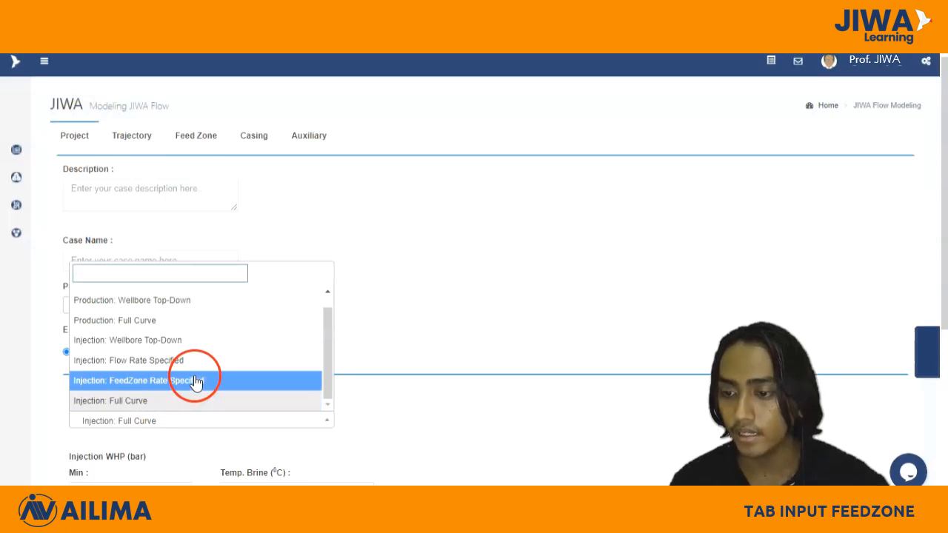
left_click(196, 381)
left_click(186, 144)
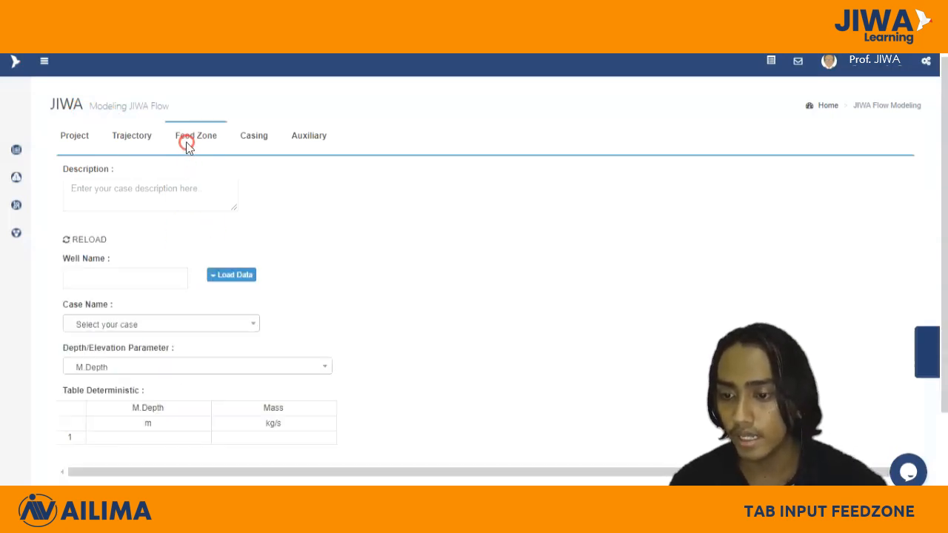
left_click(203, 429)
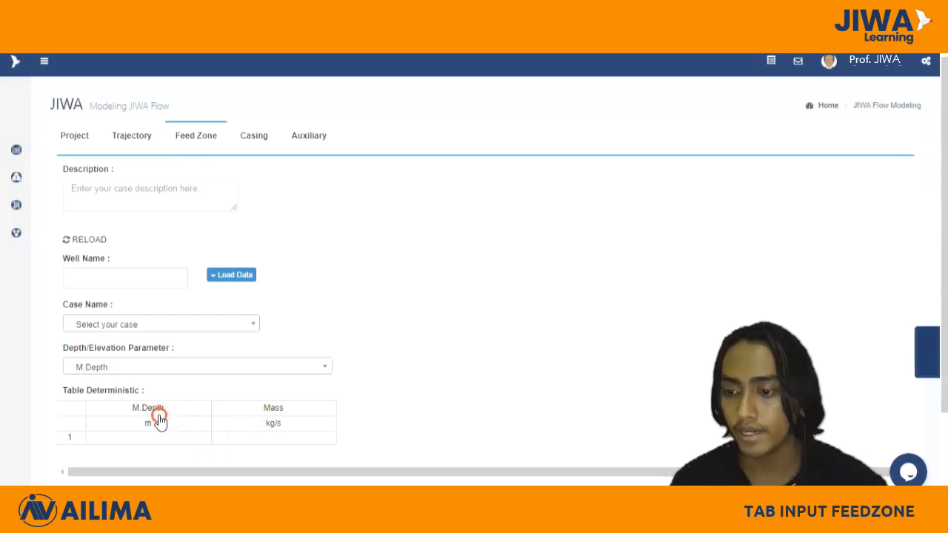
left_click(113, 290)
left_click(132, 125)
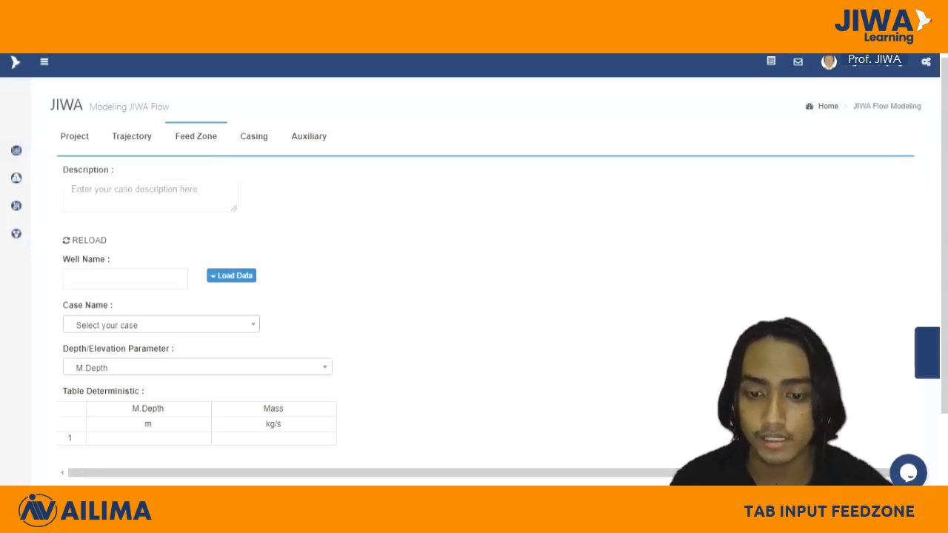
Set the project task to Production: Full Curve with the Deterministic approach and select the first M.Depth cell in the Feed Zone table
left_click(72, 147)
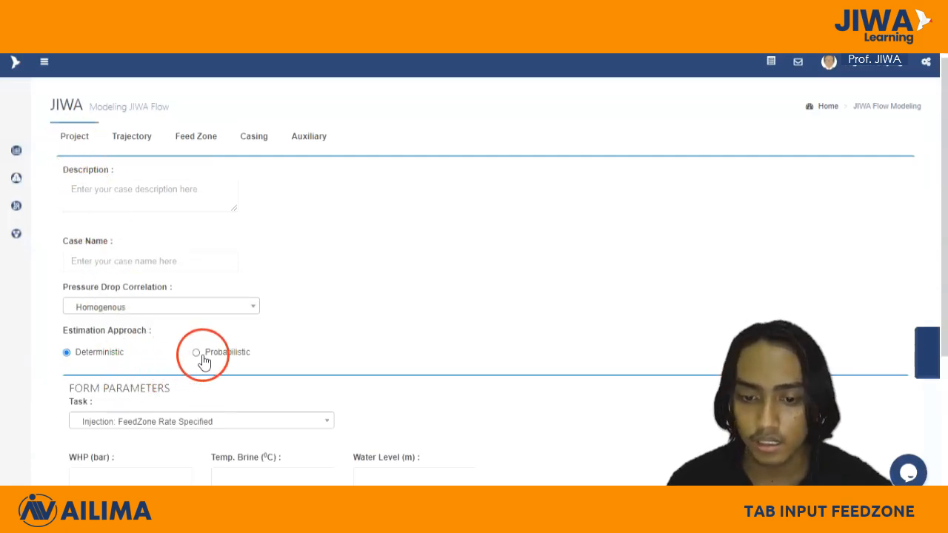
left_click(120, 350)
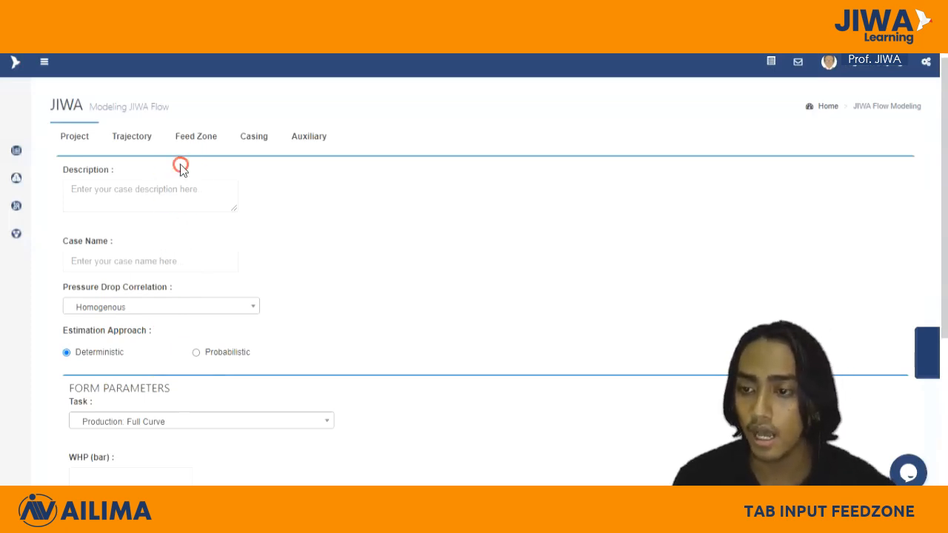
left_click(184, 135)
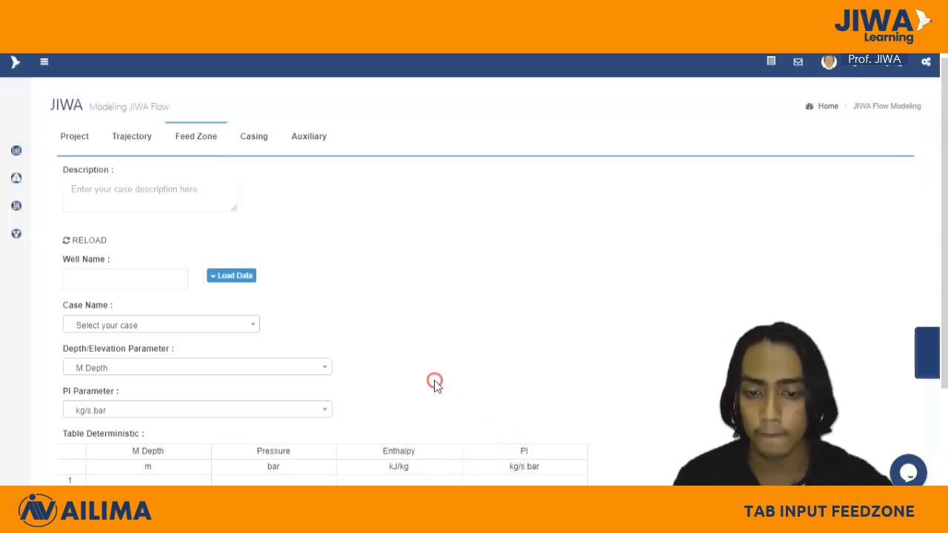
left_click(123, 478)
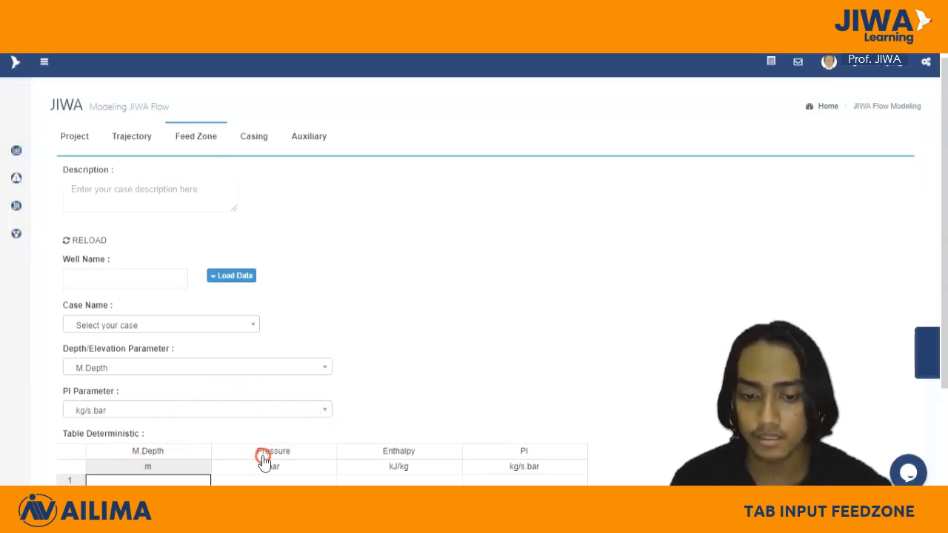
Set the project's estimation approach to Probabilistic and open the Feed Zone form
left_click(173, 472)
left_click(194, 465)
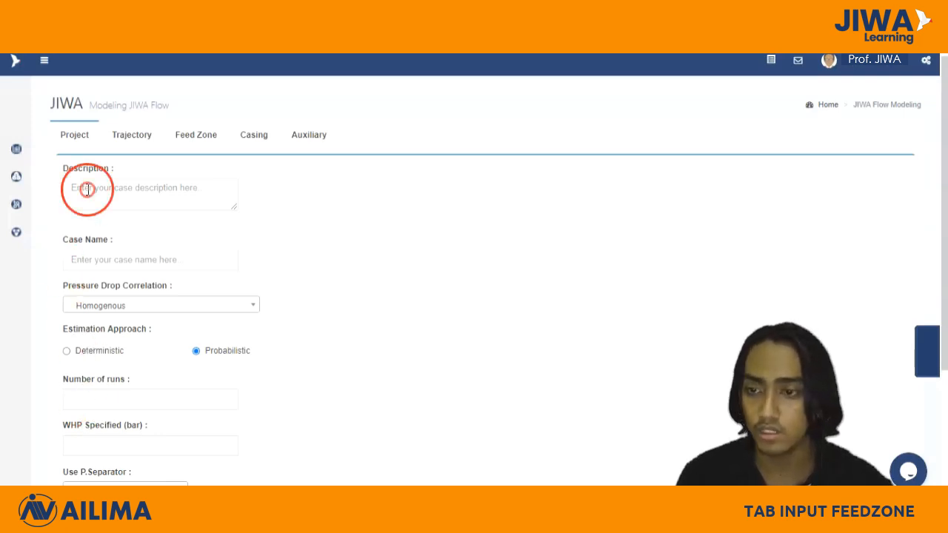
left_click(177, 137)
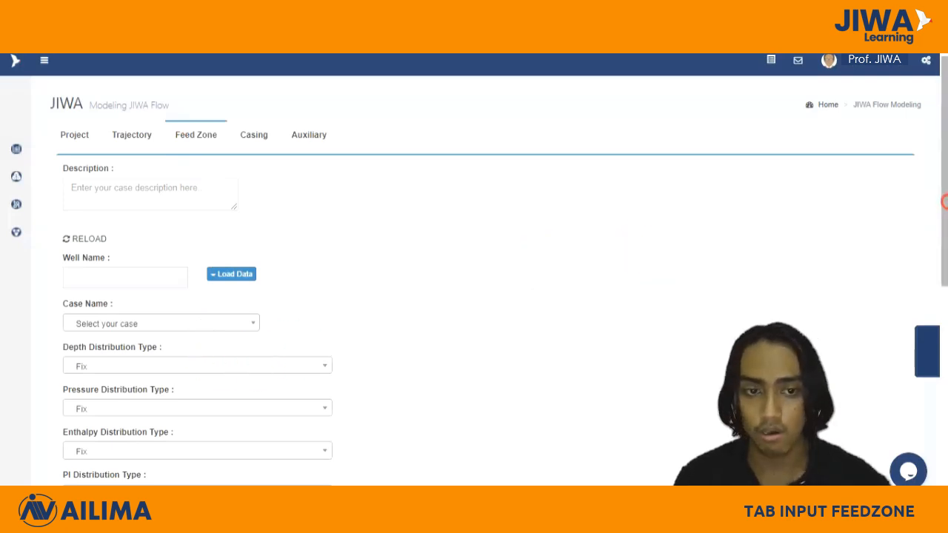
Set the feed zone's Depth Distribution Type to Rectangular
left_click_drag(944, 202, 945, 312)
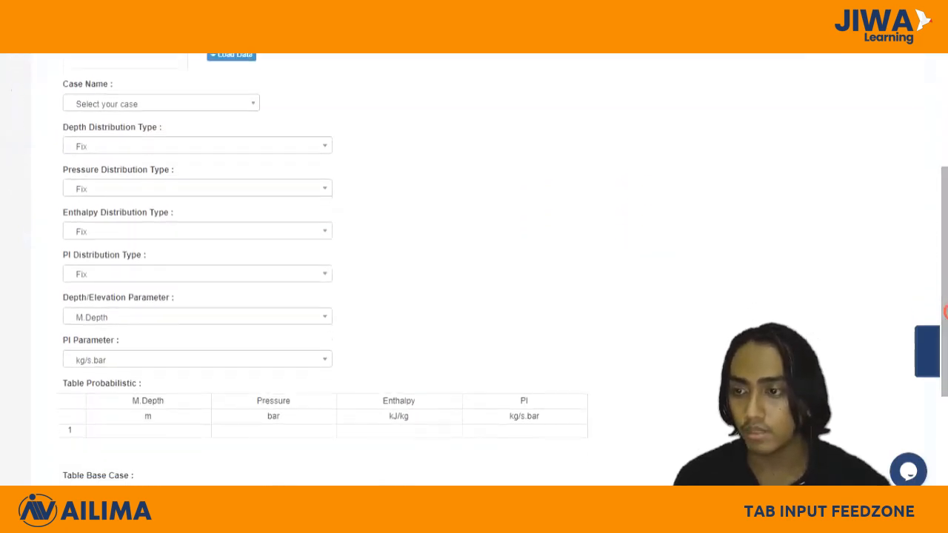
left_click(297, 144)
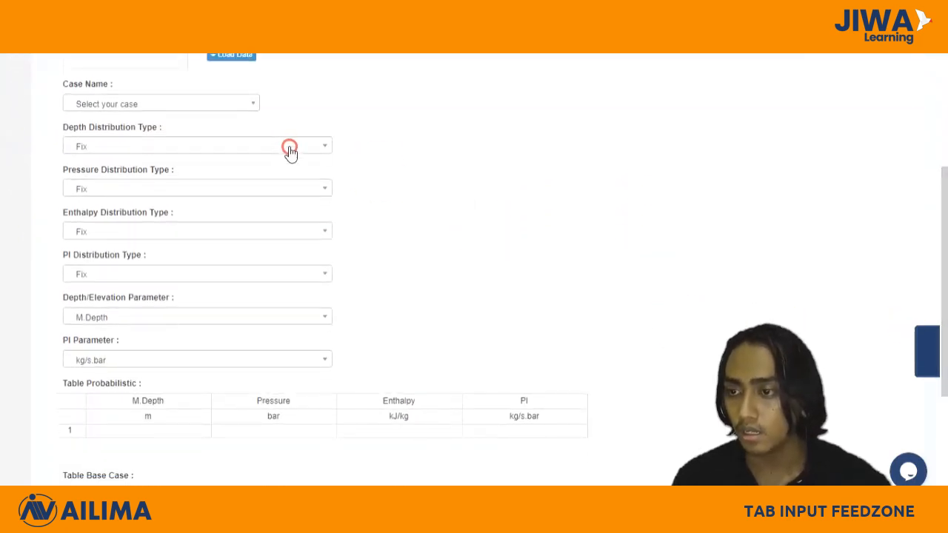
left_click(188, 151)
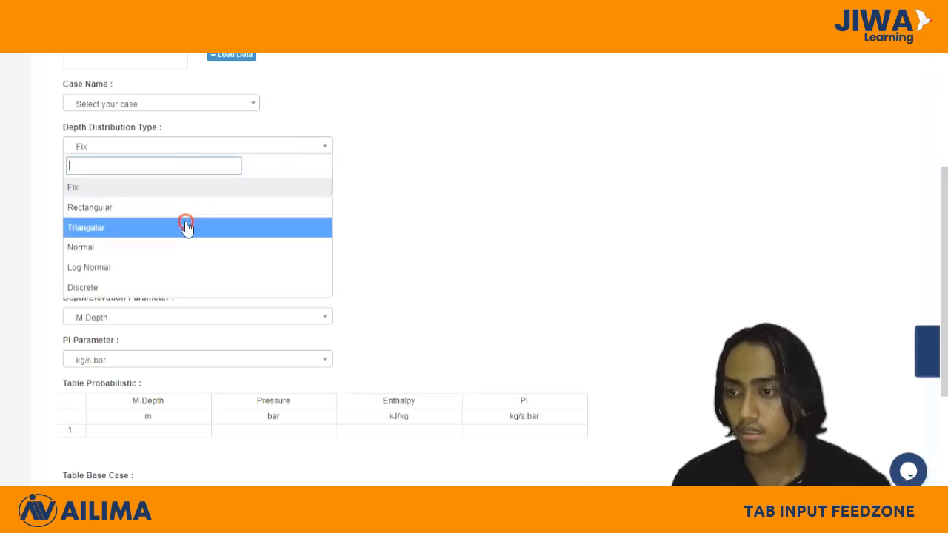
left_click(188, 210)
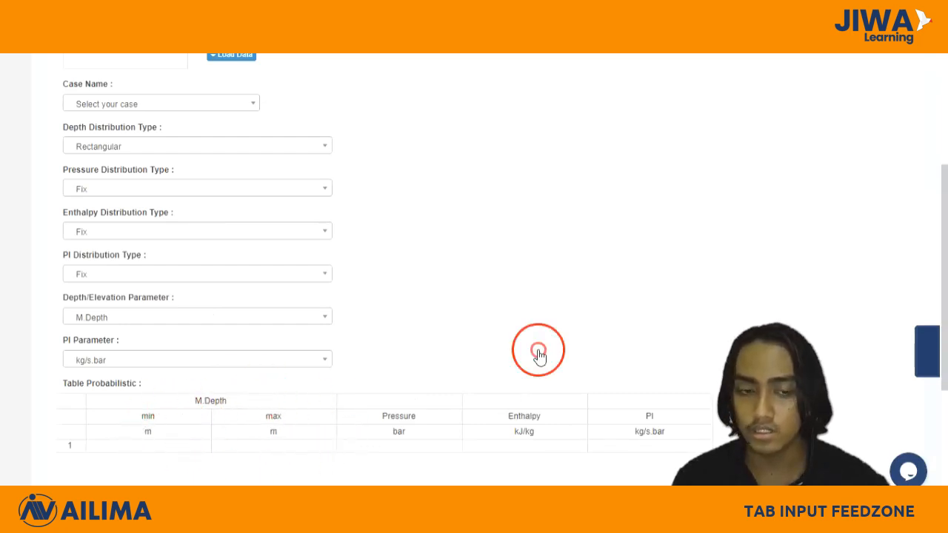
Set the Depth Distribution Type to Triangular and view the M.Depth columns of the probabilistic table
mouse_move(946, 251)
left_mouse_down()
mouse_move(946, 221)
mouse_move(946, 233)
left_mouse_up()
left_click(246, 190)
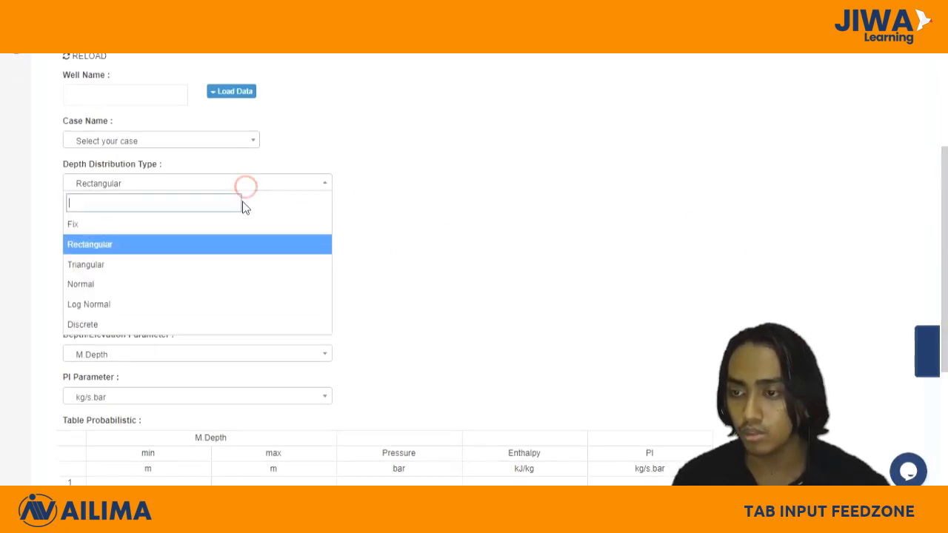
left_click(252, 264)
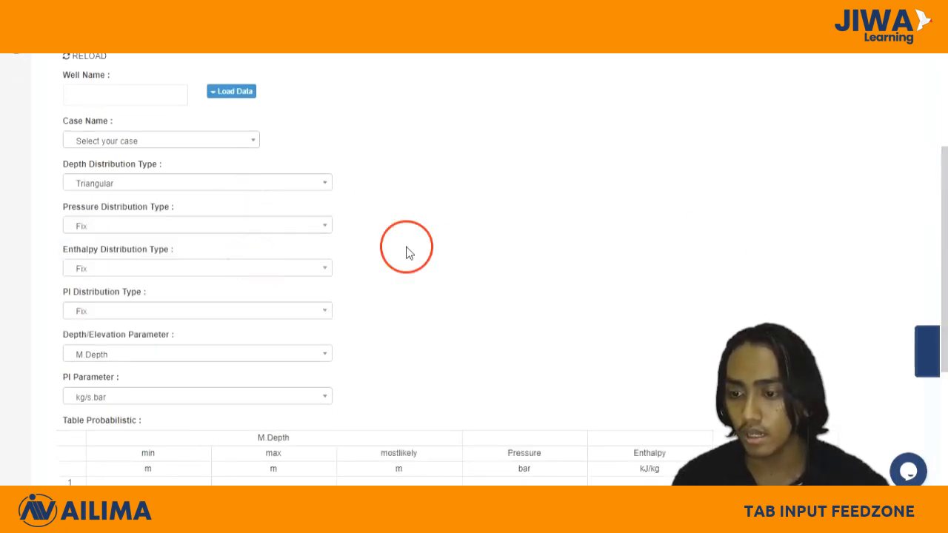
left_click_drag(945, 171, 944, 207)
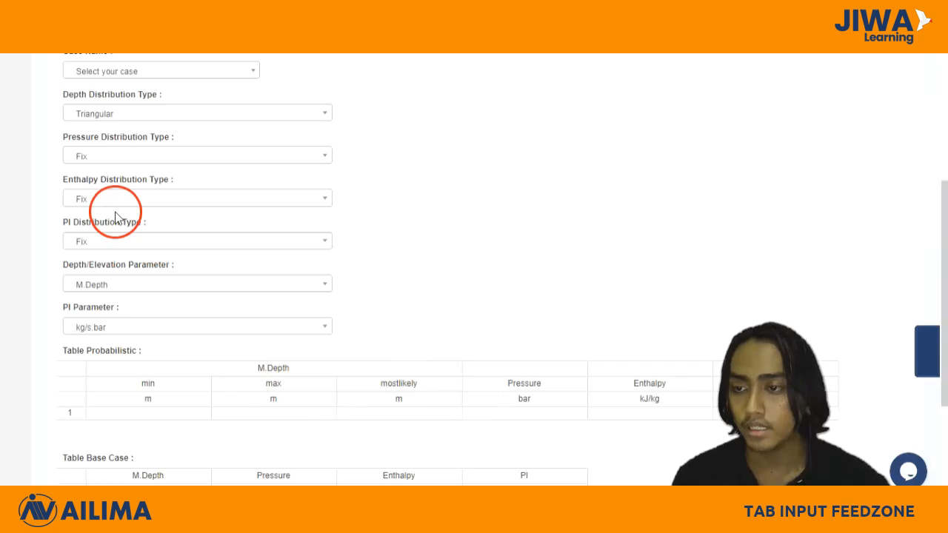
Try the Normal and Log Normal options for the Depth Distribution Type
left_click(82, 118)
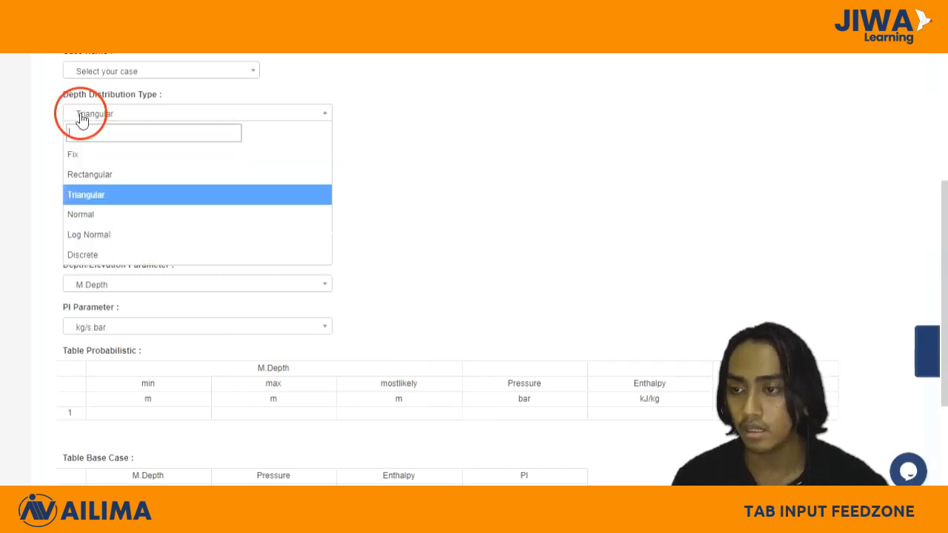
left_click(142, 216)
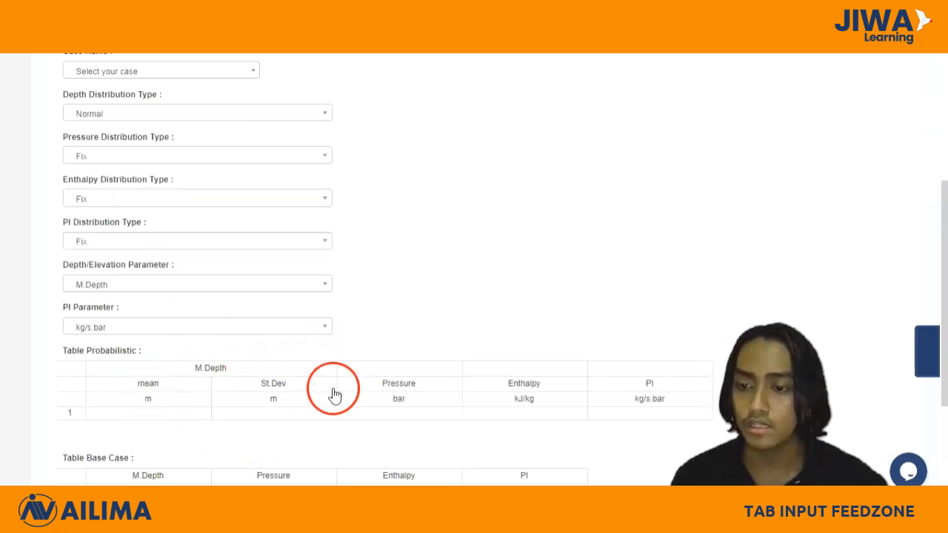
left_click(108, 117)
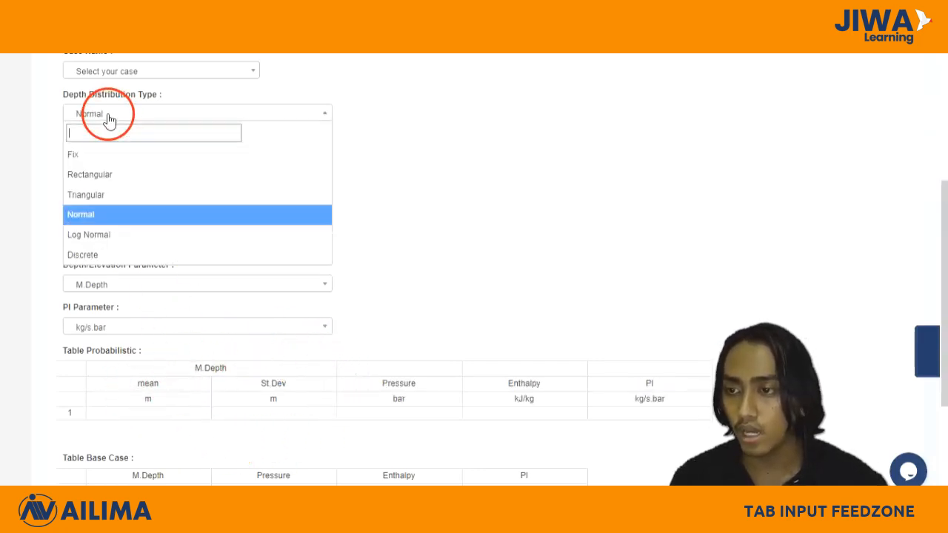
left_click(141, 235)
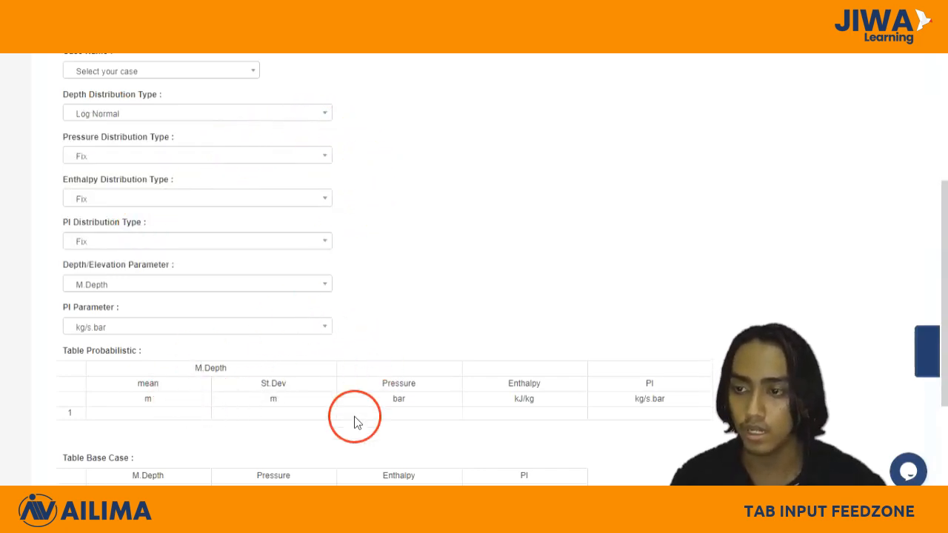
Set the Depth Distribution Type to Discrete and the Depth/Elevation Parameter to Elevation
left_click(105, 114)
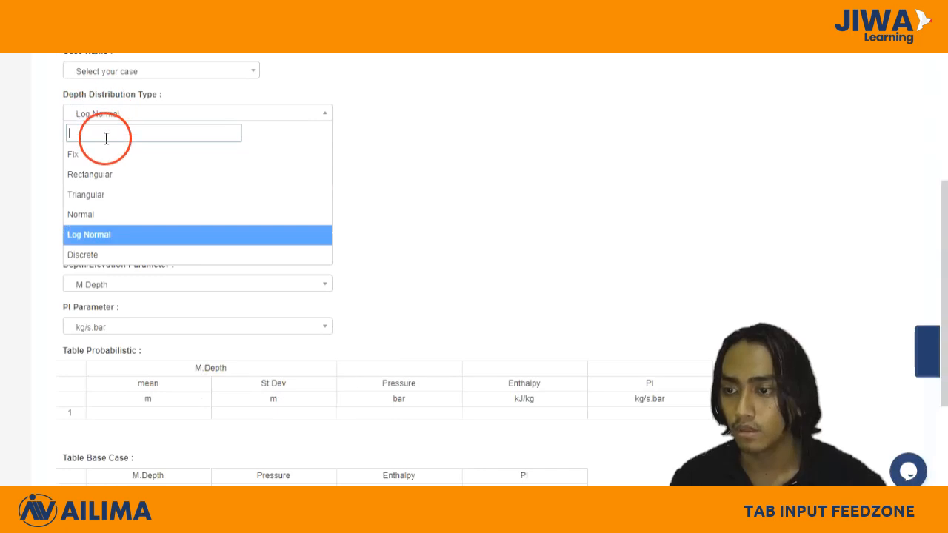
left_click(125, 255)
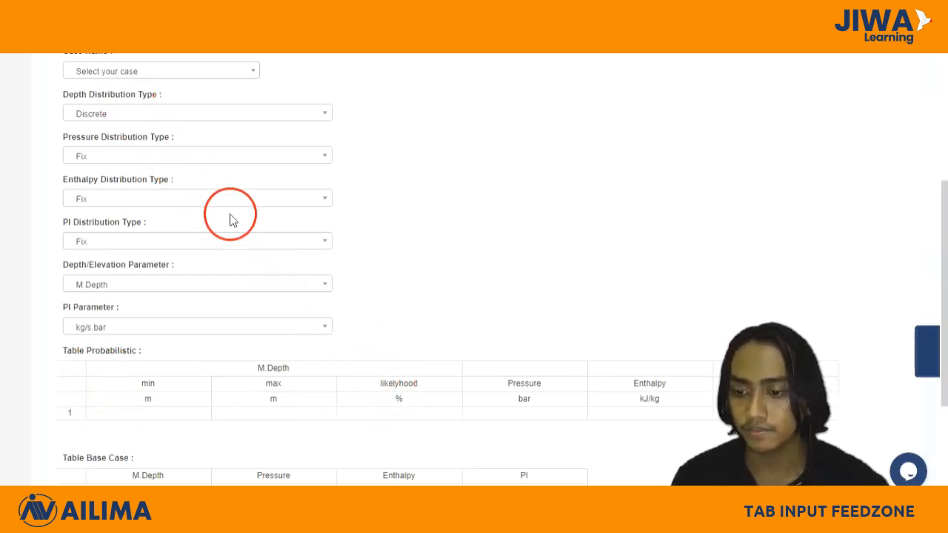
left_click(296, 286)
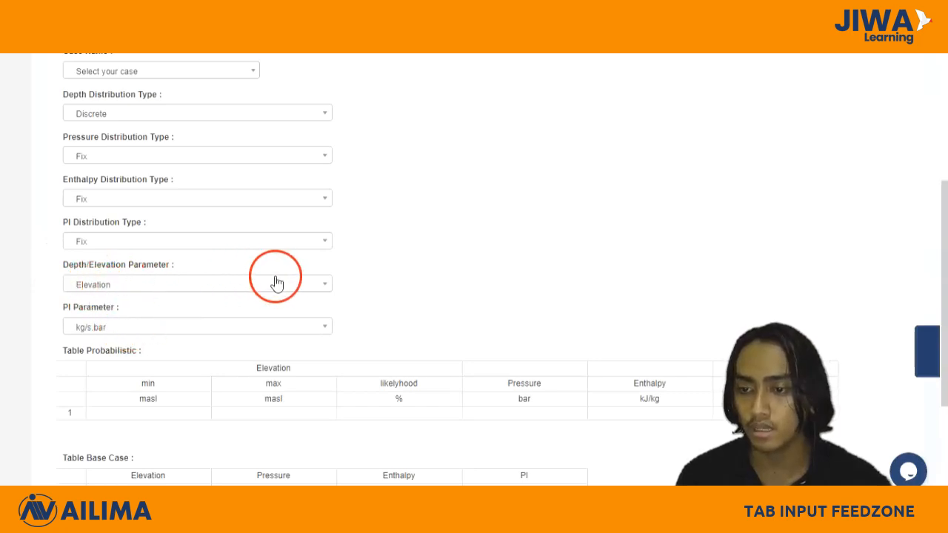
left_click(302, 290)
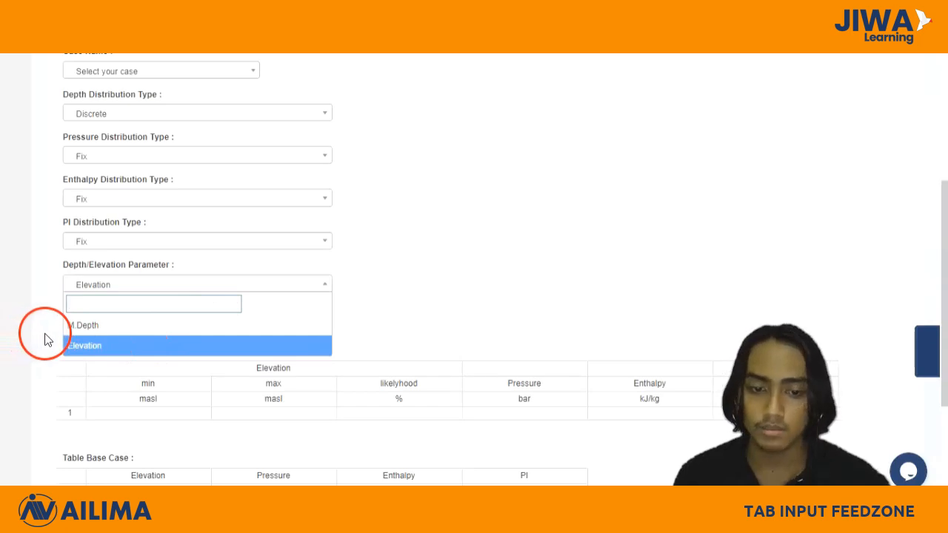
left_click(290, 342)
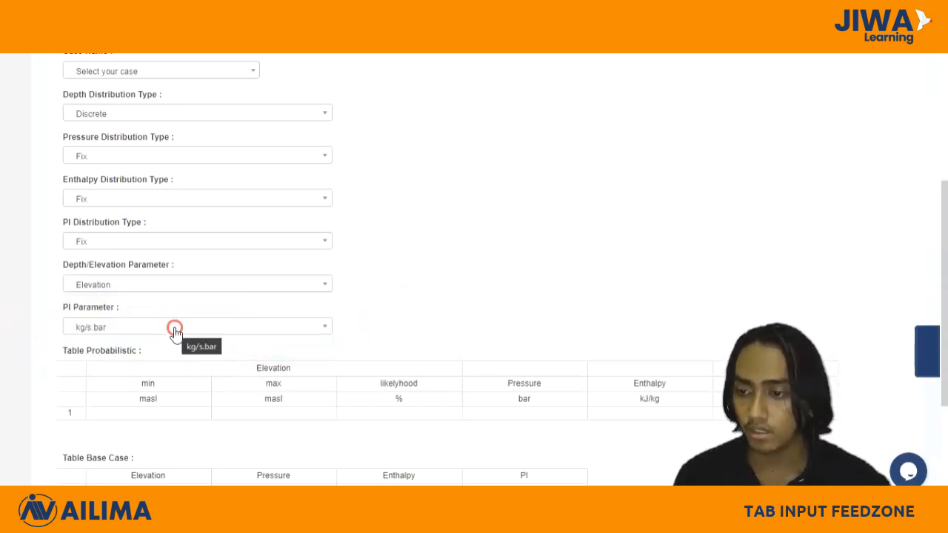
Show the unit choices for the PI Parameter
left_click(175, 333)
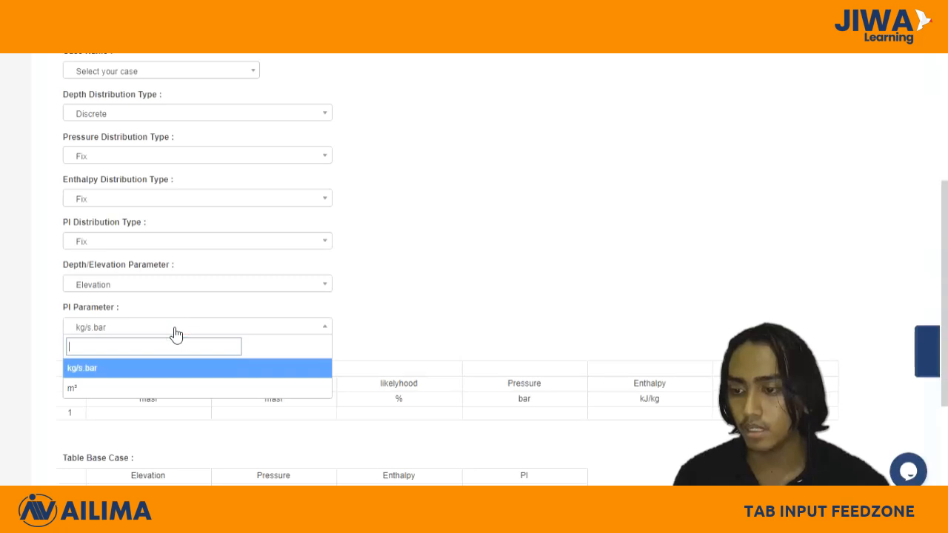